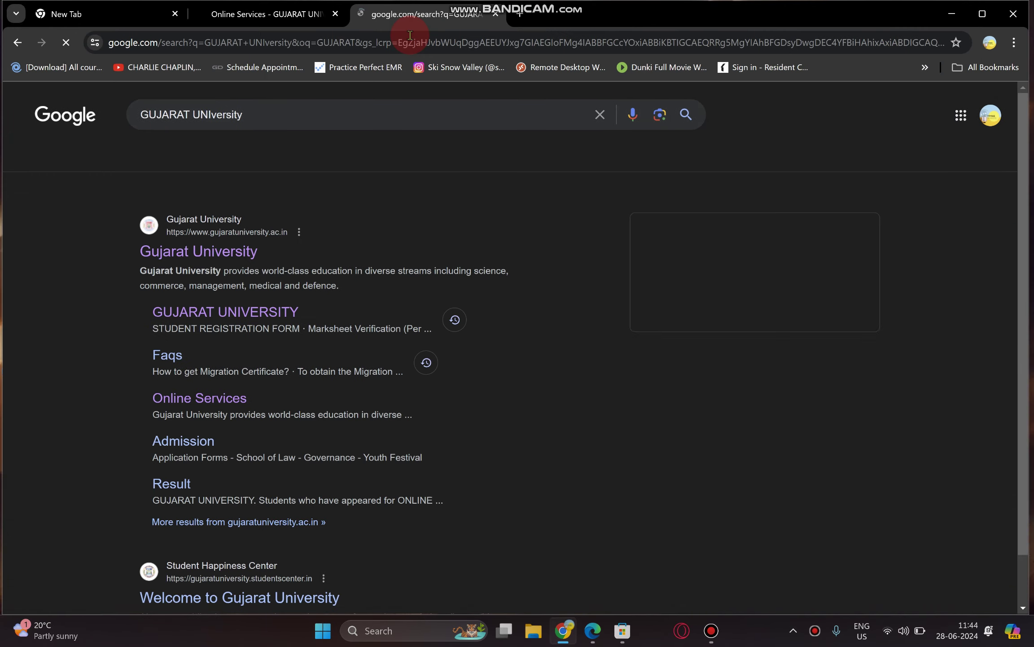
Step: Open the Gujarat University site and bring up the Select Form list of certificate forms
left_click(243, 251)
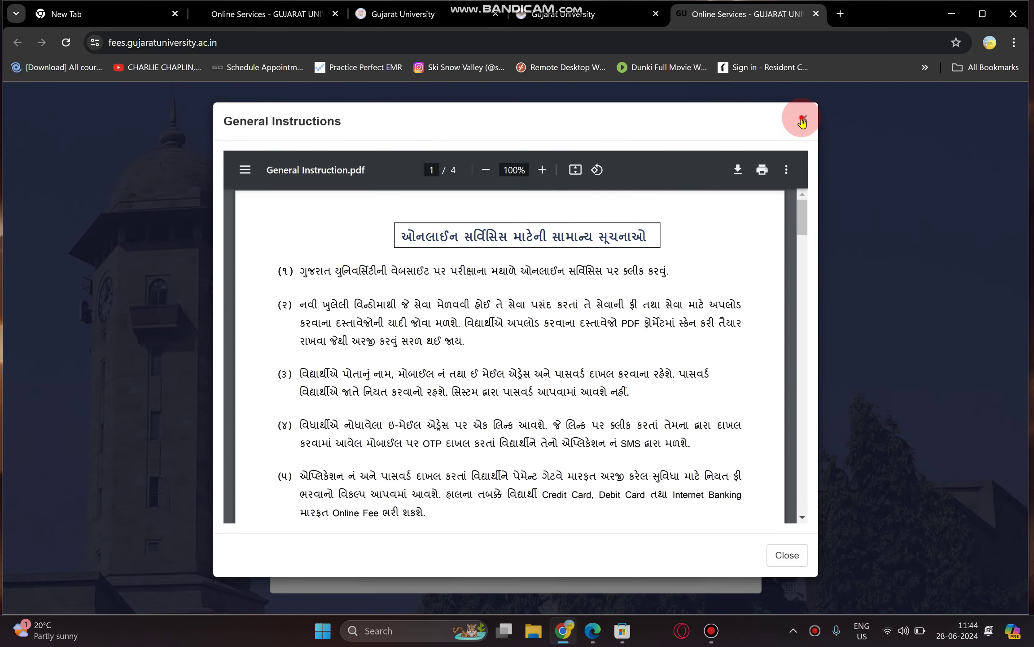
left_click(802, 121)
left_click(400, 263)
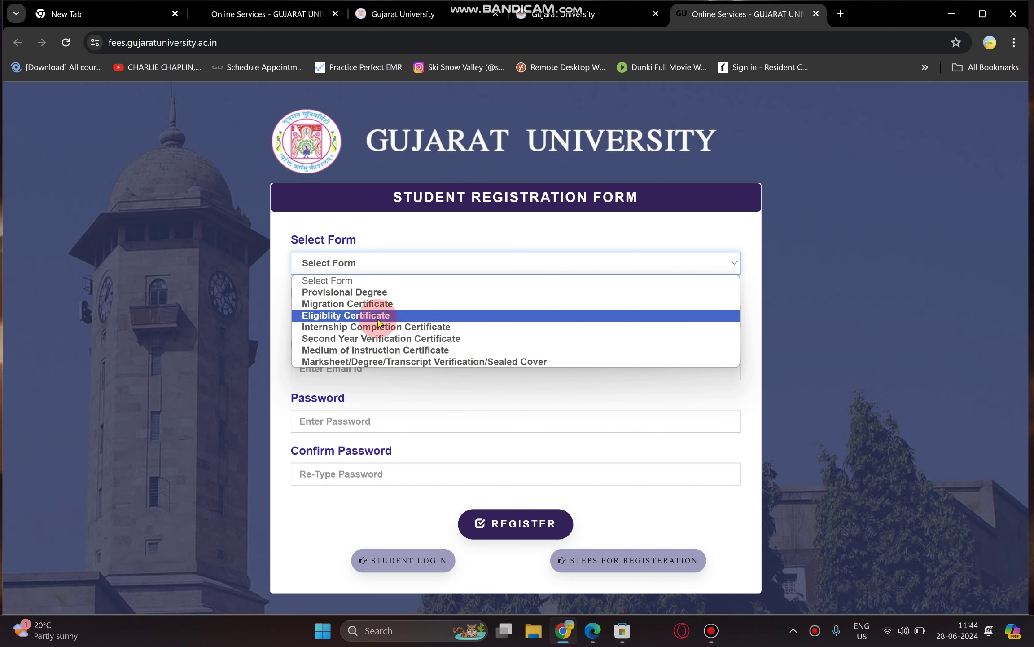
Step: Choose the Marksheet/Degree/Transcript Verification form and tick Marksheet Verification
left_click(385, 361)
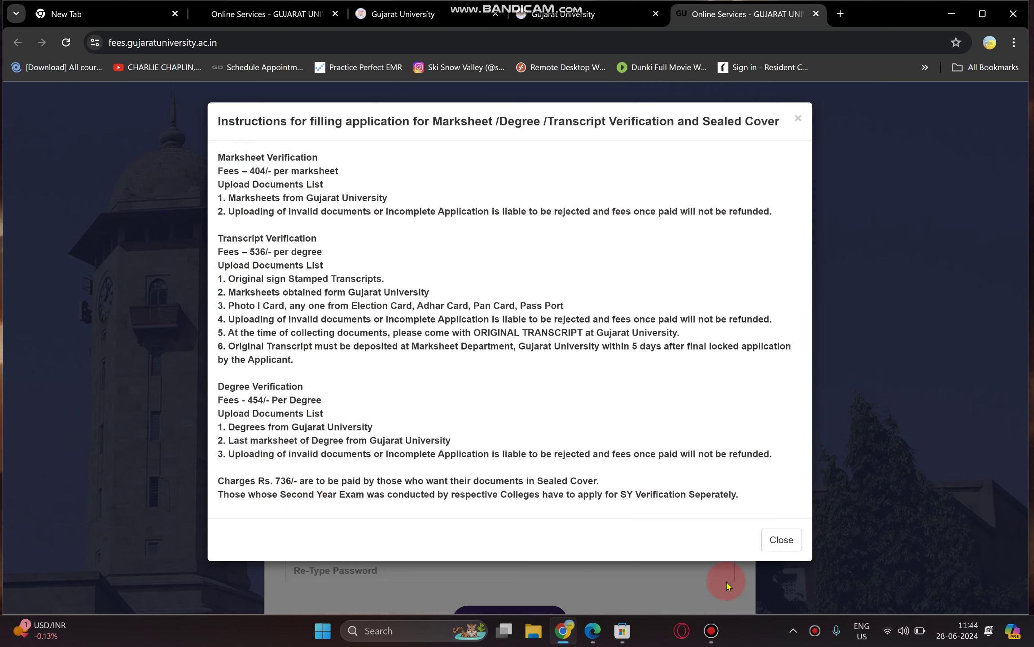
left_click(782, 543)
left_click_drag(1025, 259, 1024, 390)
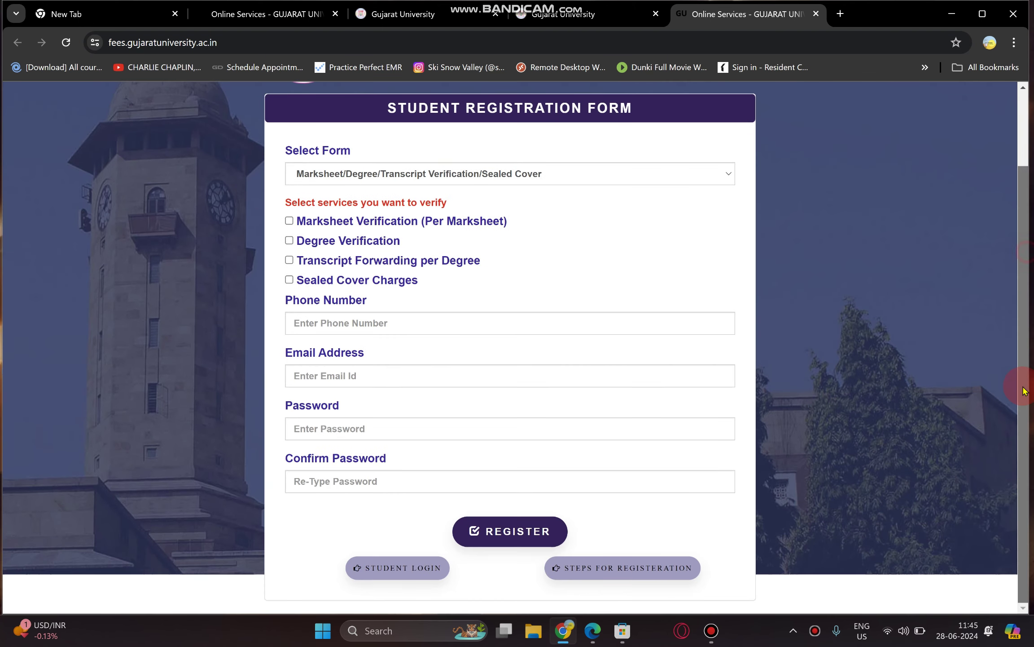
left_click(289, 221)
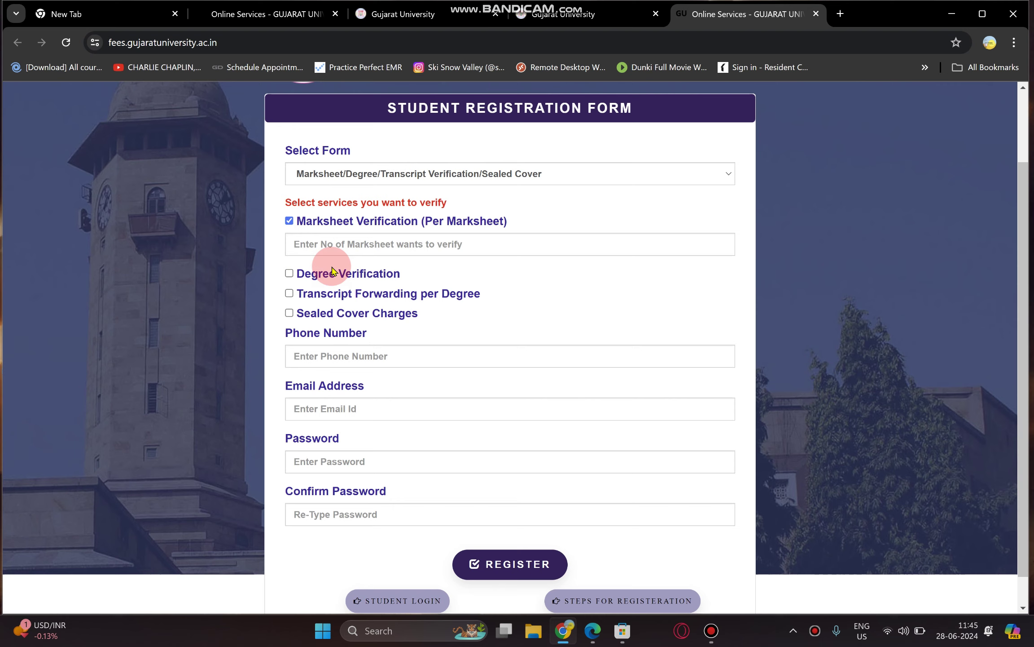
Step: Request 4 marksheets and leave Sealed Cover Charges unticked
left_click(372, 245)
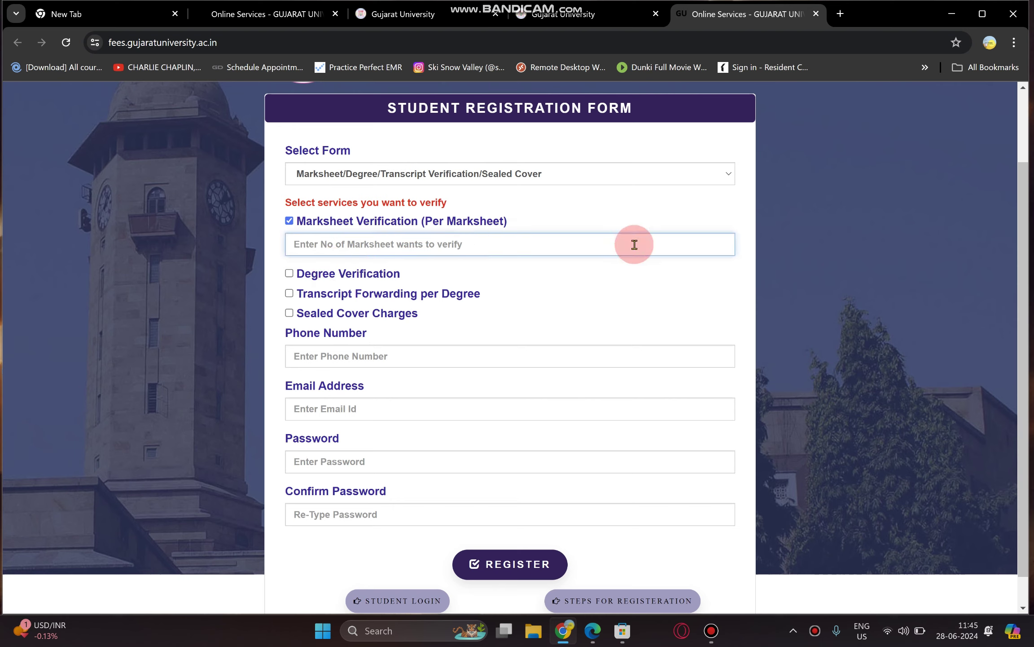
type("4")
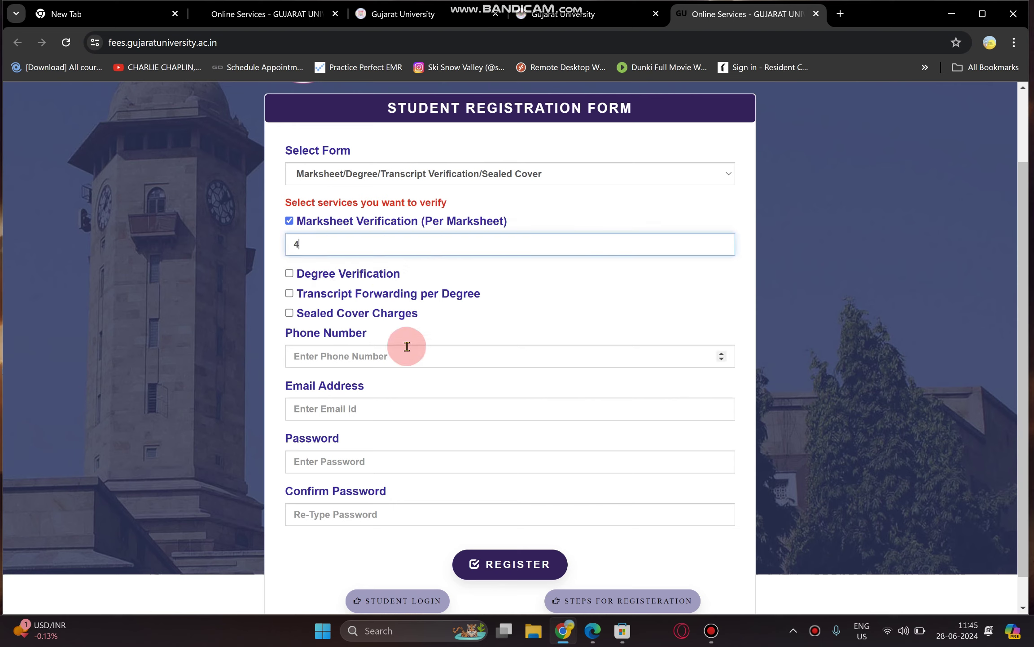
left_click(407, 356)
left_click(288, 312)
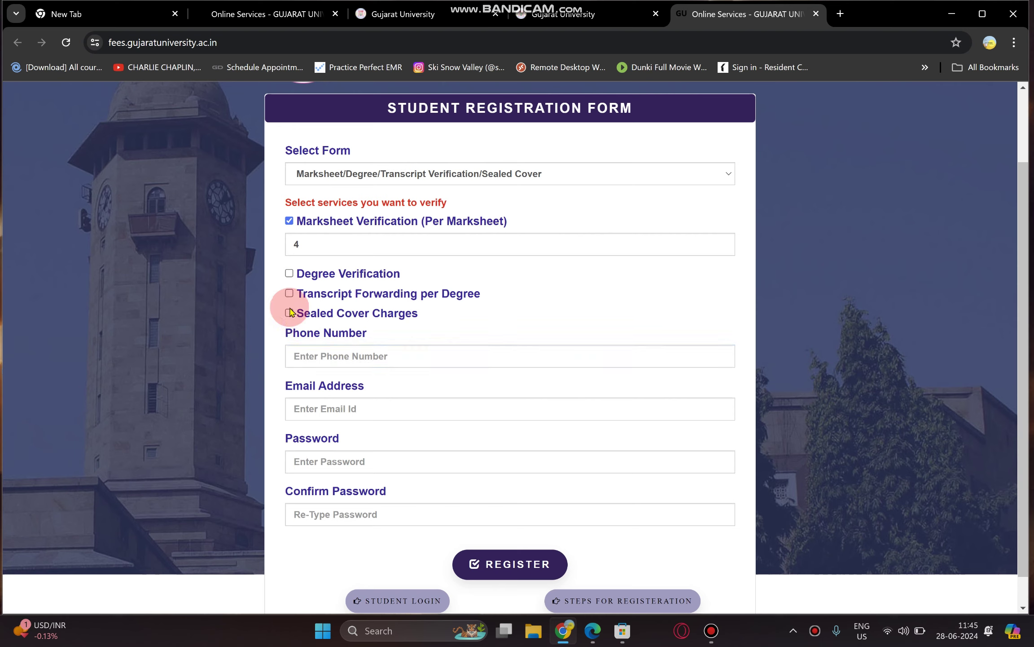
left_click(483, 356)
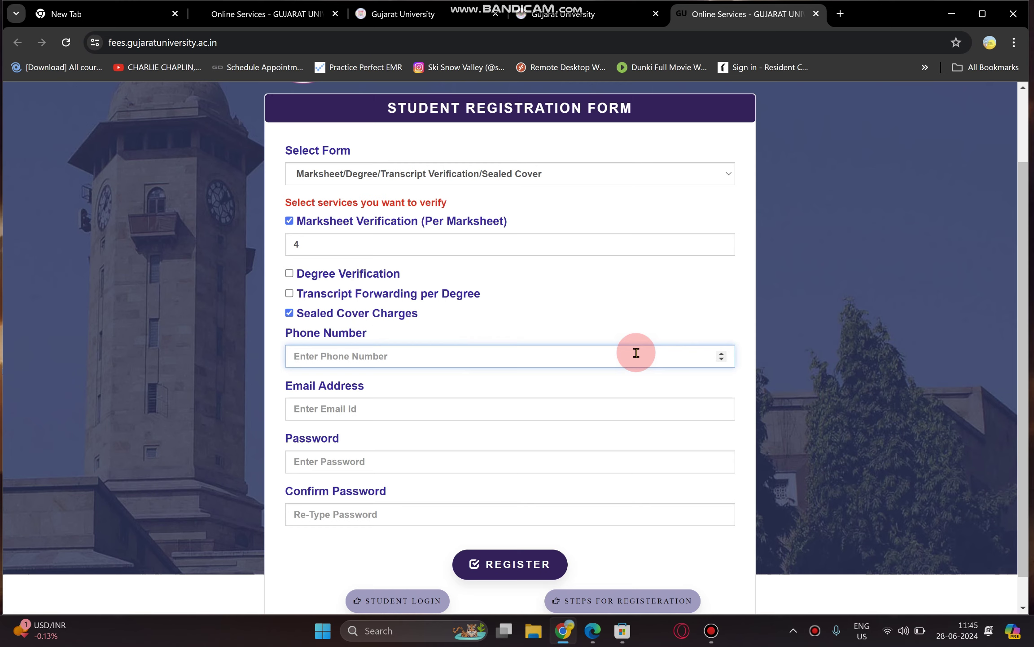
left_click(289, 312)
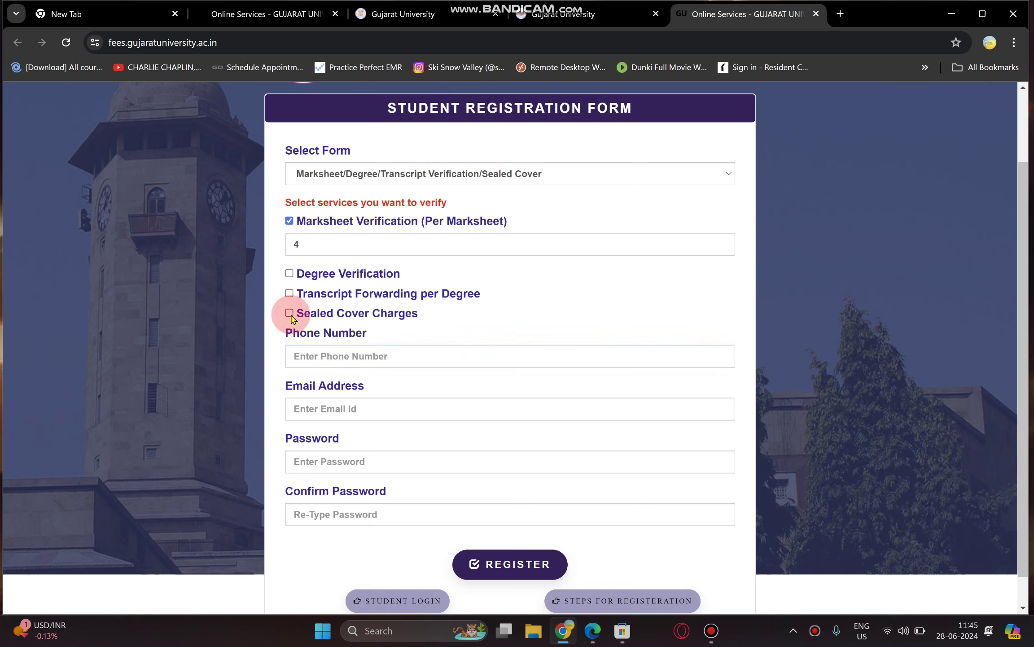
Step: Enter phone, email and password, register, and save the password in Chrome
left_click(368, 358)
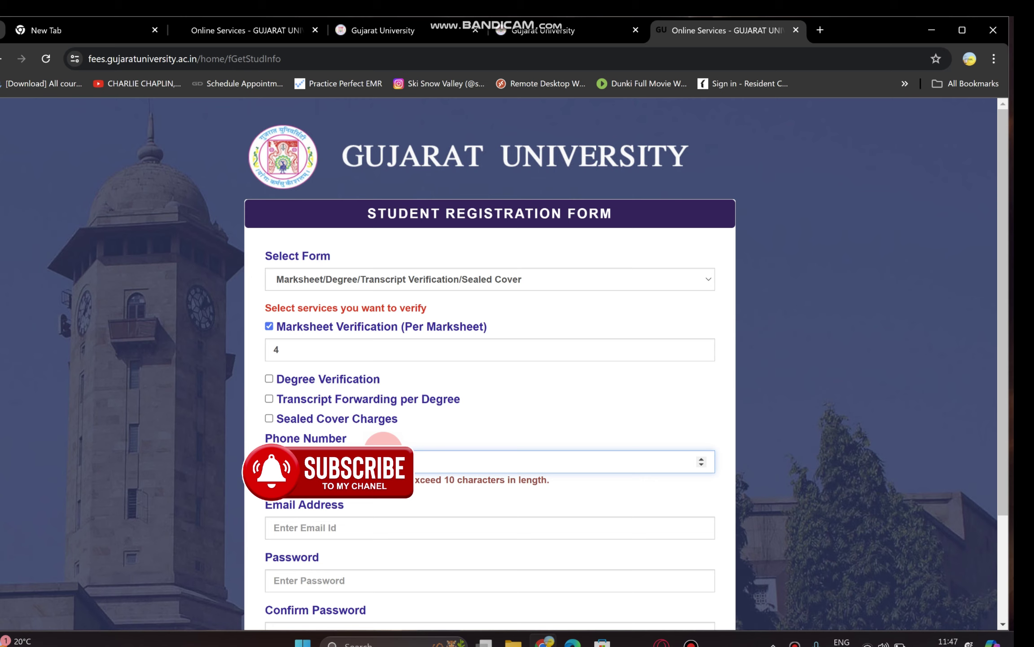
key("Tab")
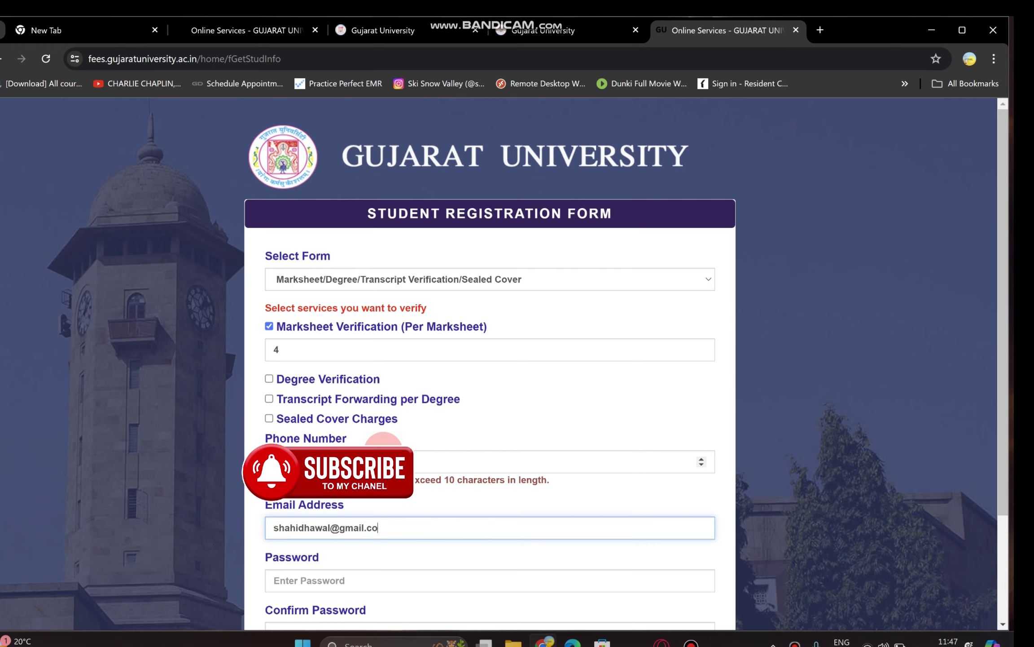
type("m")
key("Tab")
type("s")
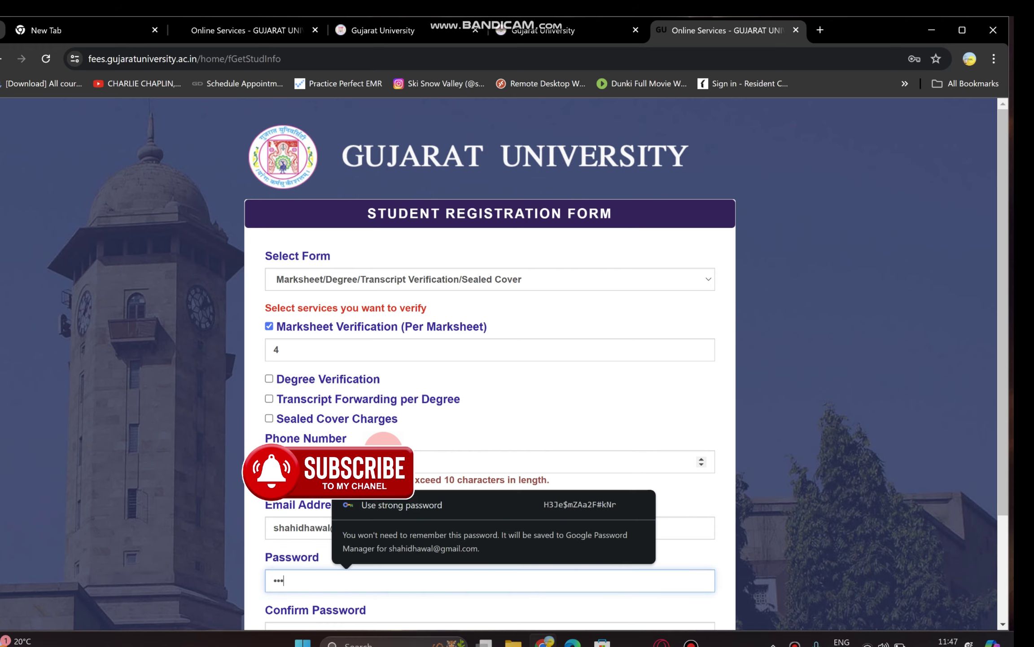
type("***")
key("Tab")
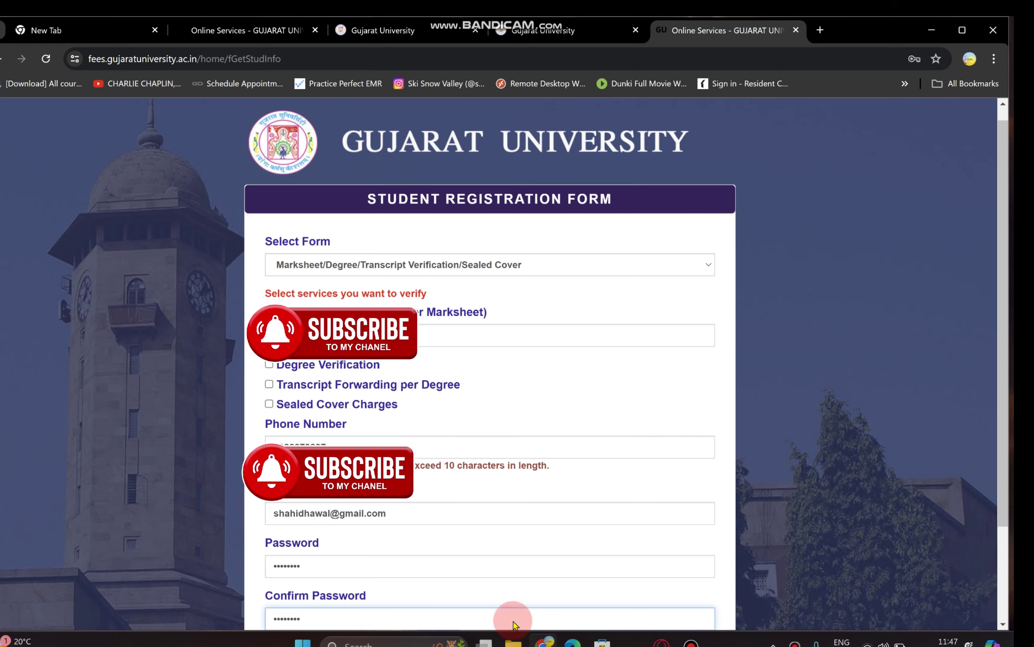
scroll(1007, 587, "down", 3)
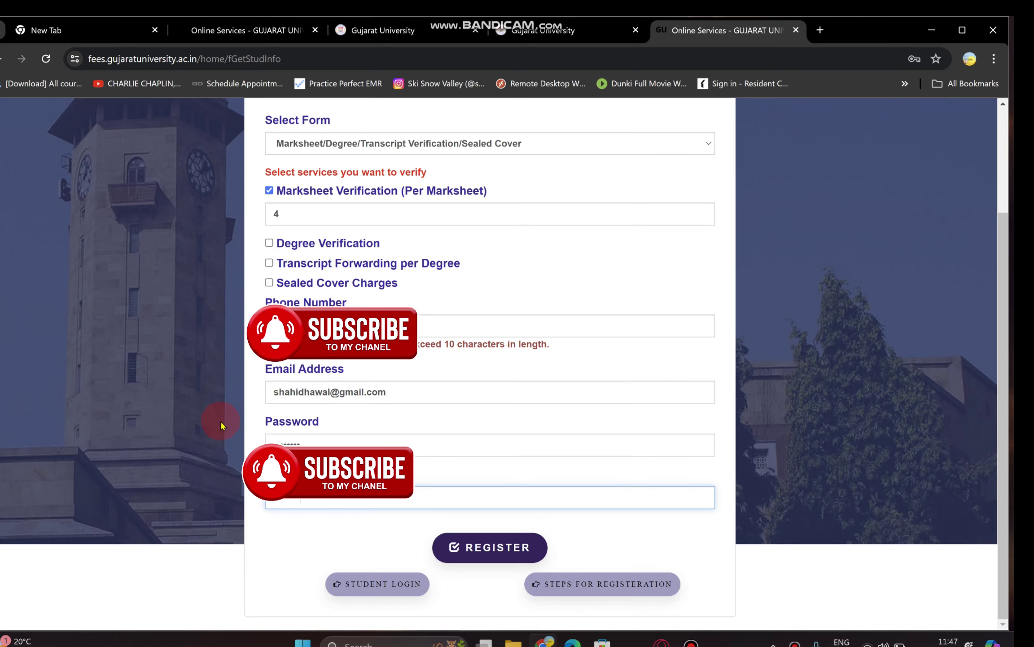
left_click(502, 560)
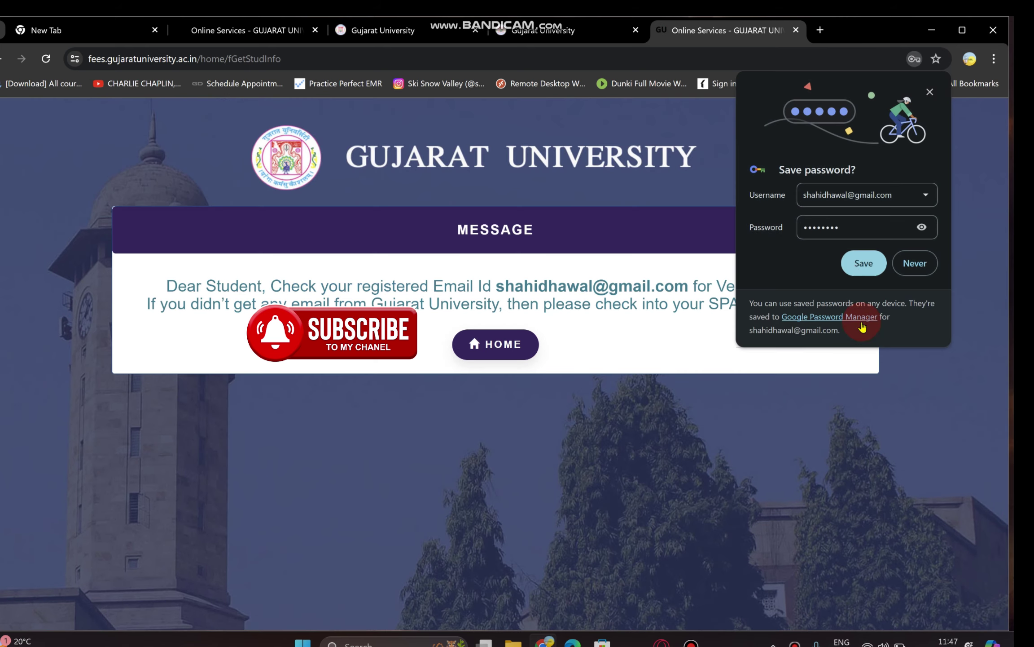
left_click(865, 262)
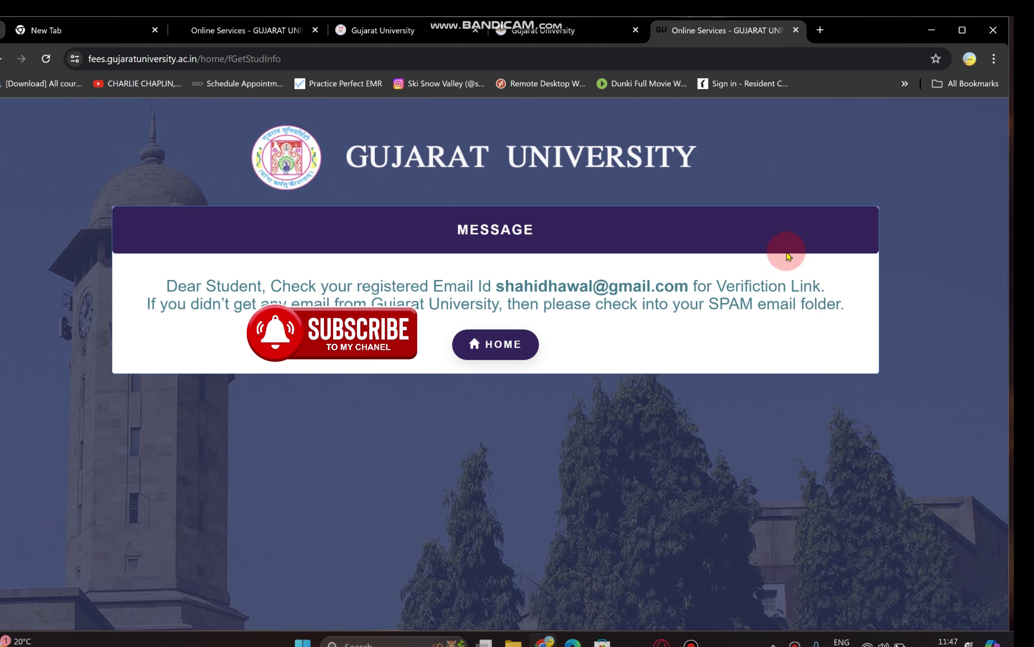
Step: In a new gmail.com tab, follow the 'Please Verify Email For Login' message's link
left_click(822, 29)
type("gma")
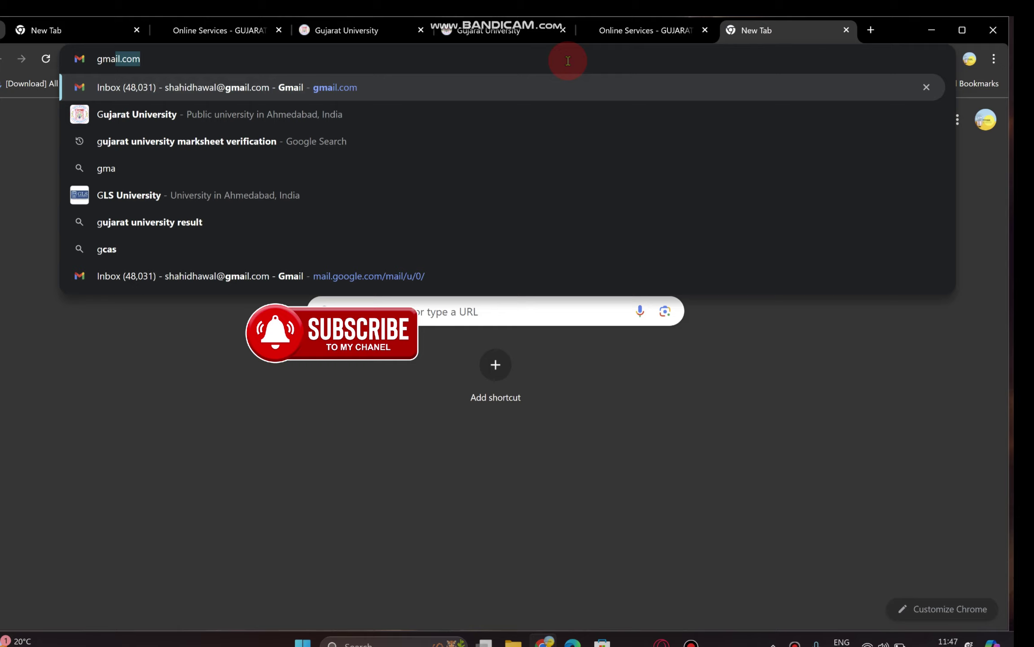
type("il.com")
key("Return")
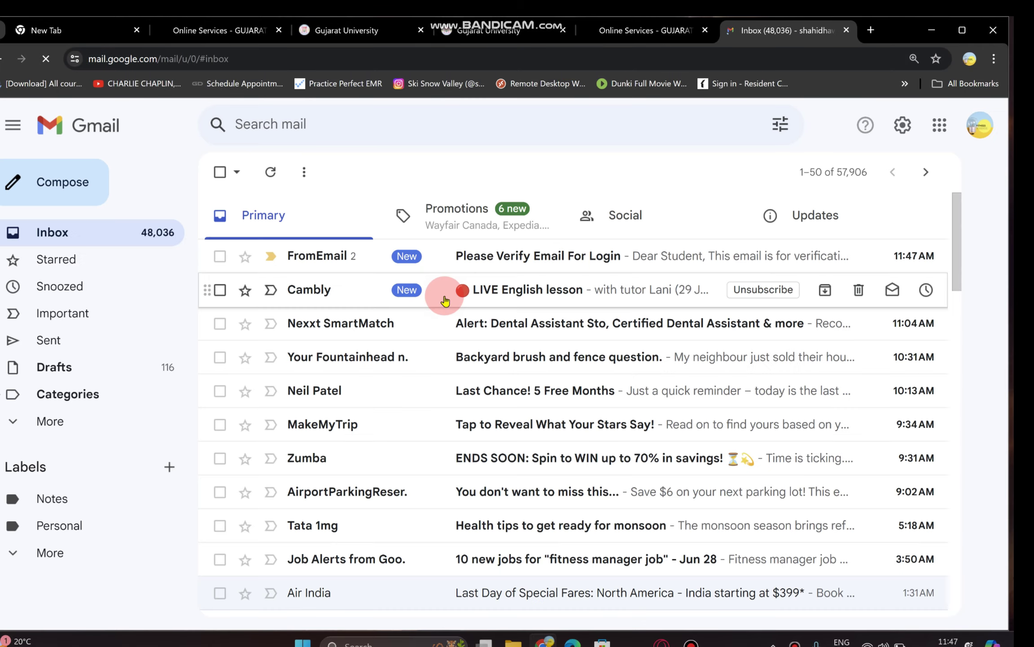
left_click(540, 260)
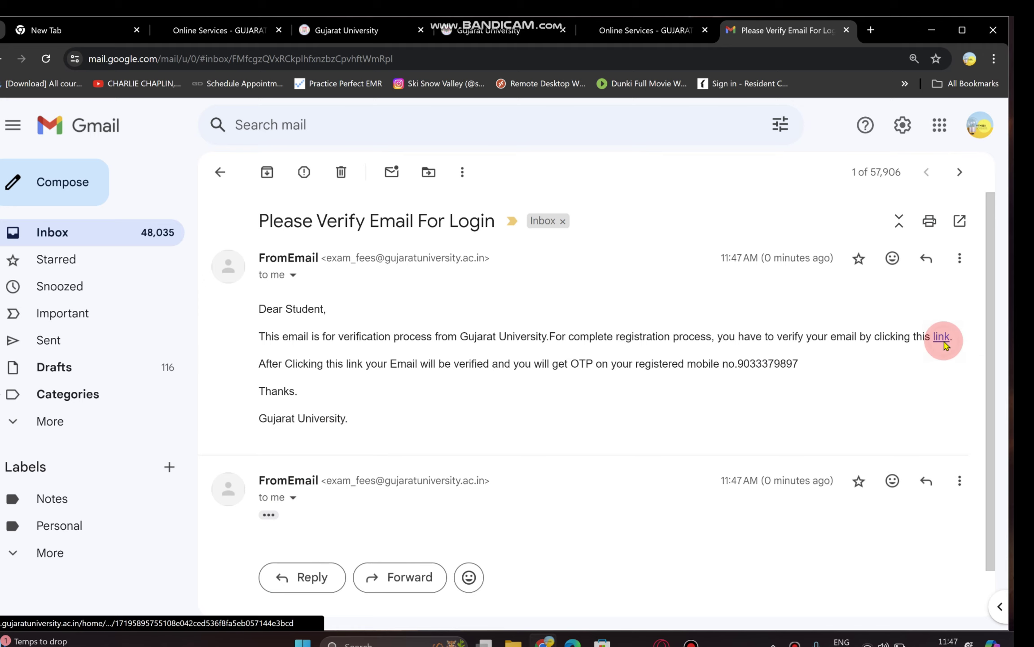
left_click(942, 337)
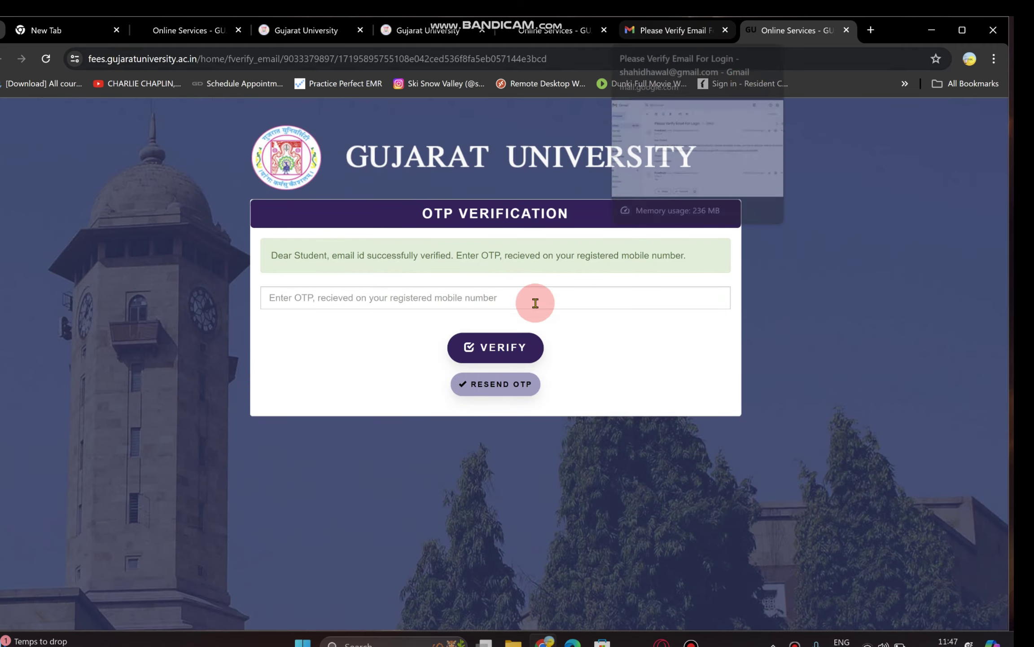
left_click(543, 295)
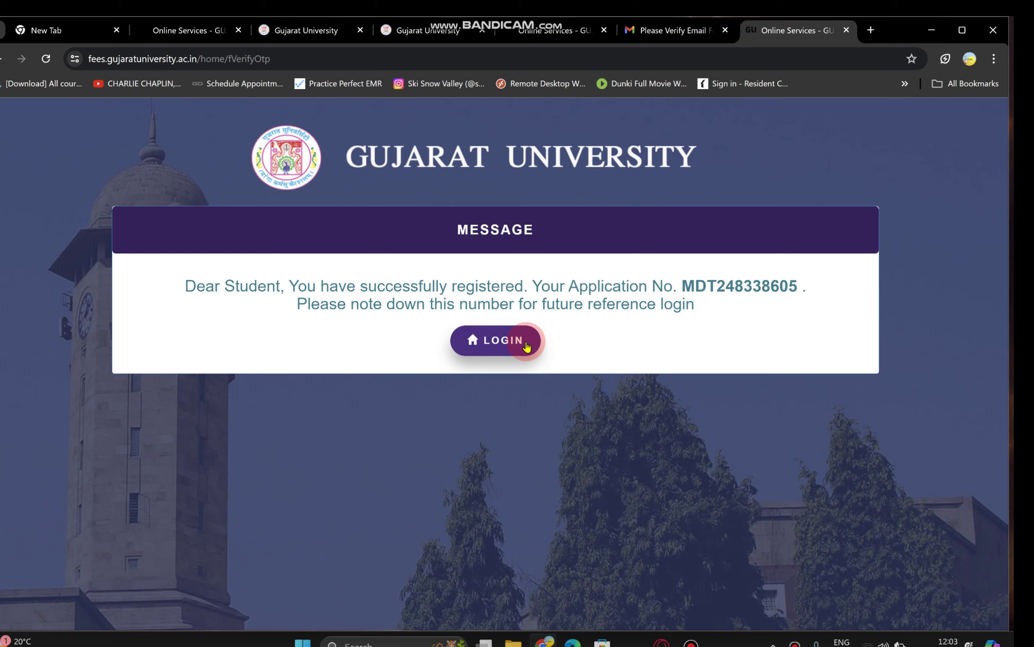
left_click(526, 346)
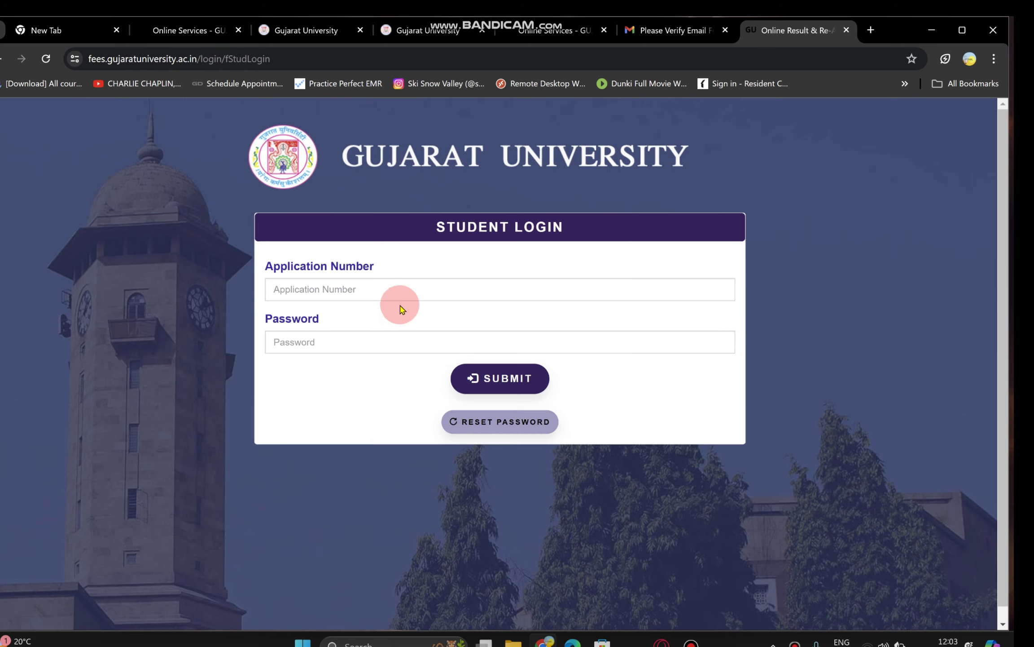
left_click(408, 294)
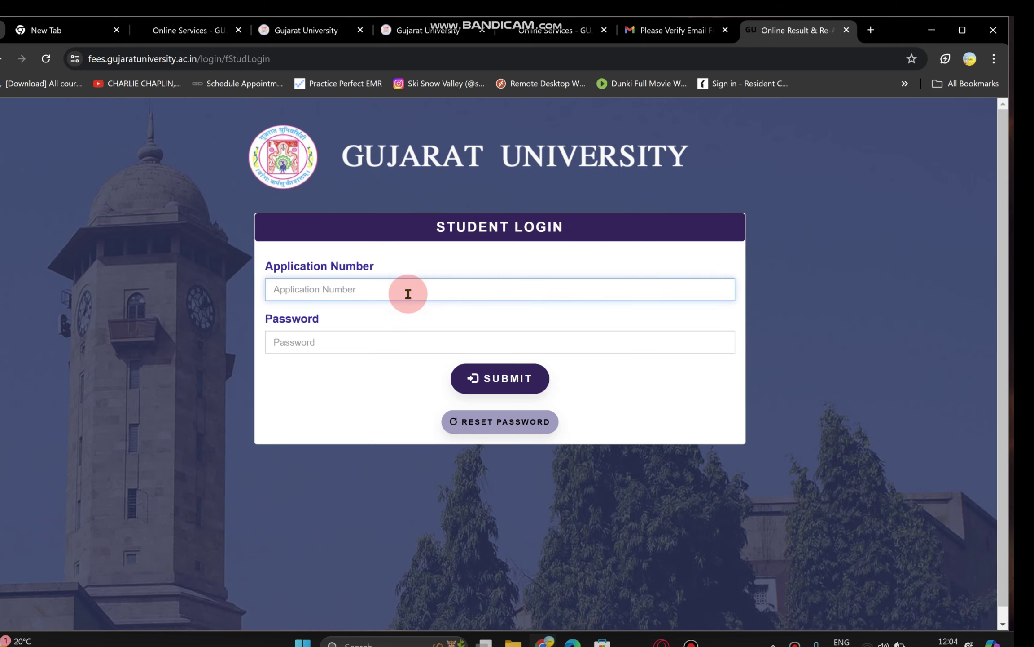
key("ctrl+v")
left_click(400, 343)
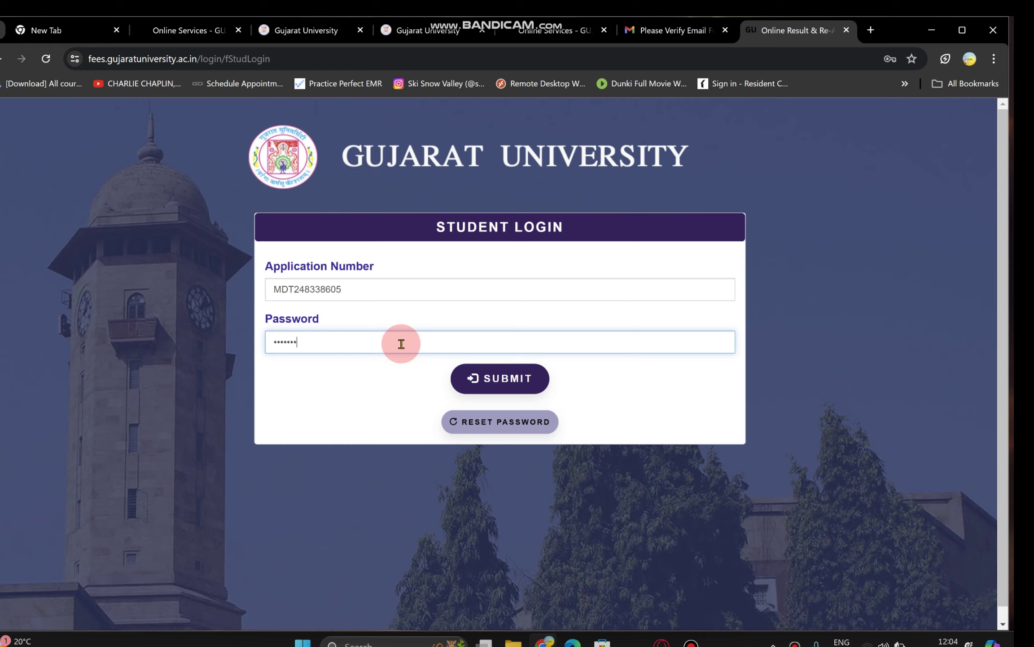
left_click(486, 378)
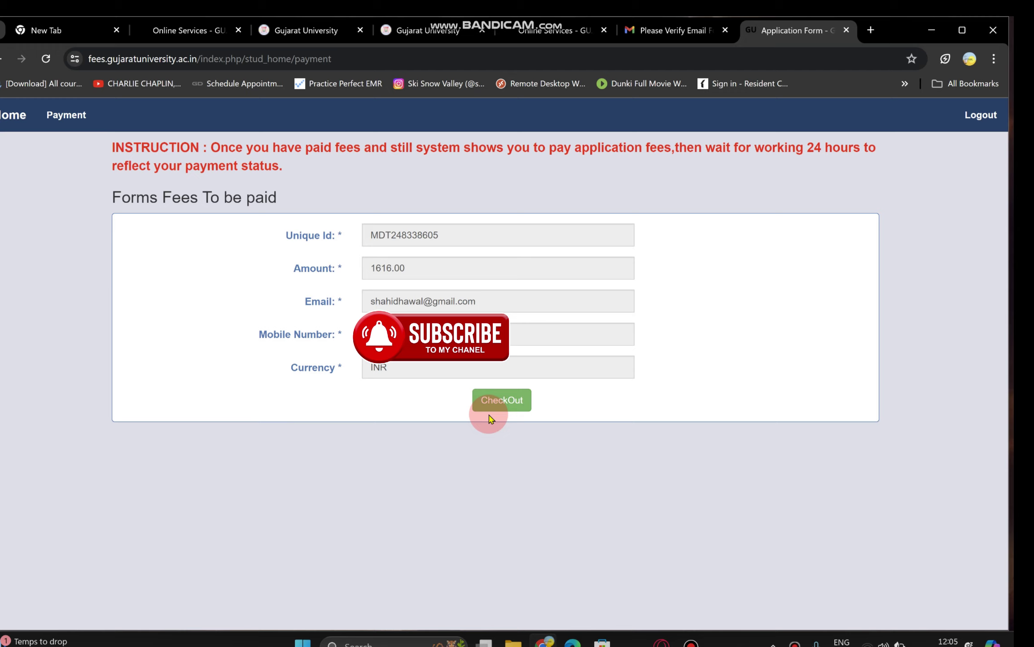
Step: Check out the 1616.00 INR fee and compare Debit Card, Net Banking and Credit Card options
left_click(502, 400)
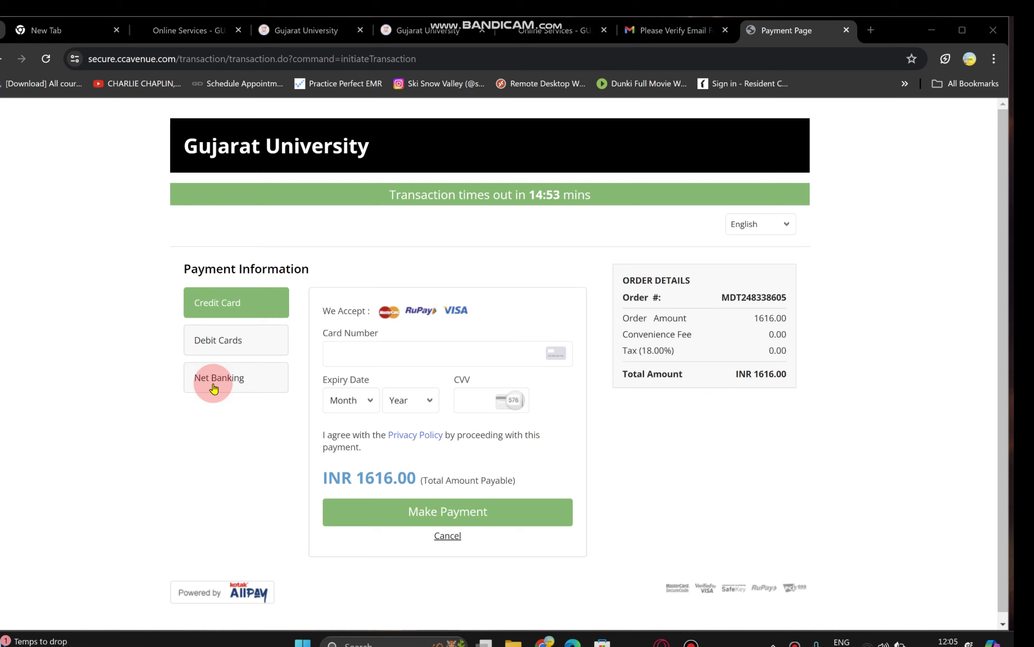
left_click(243, 346)
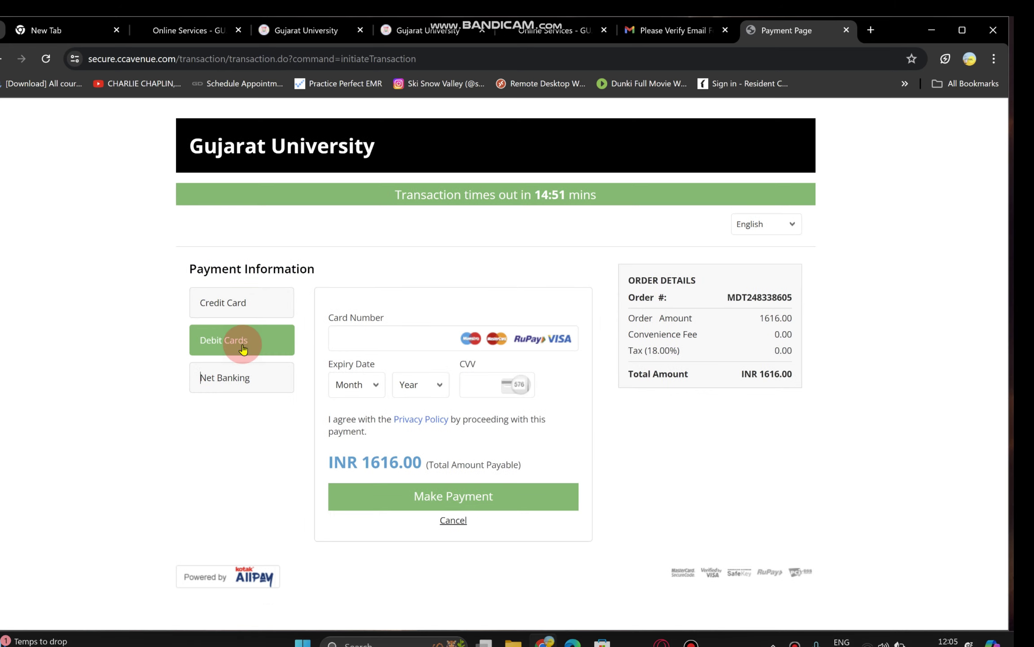
left_click(236, 373)
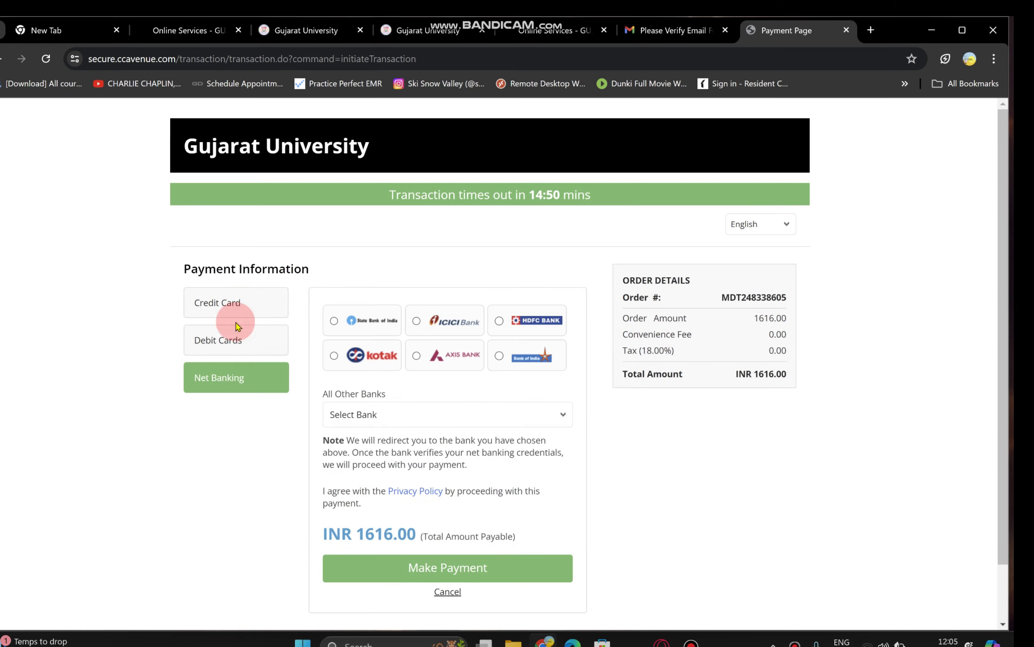
left_click(224, 301)
left_click(673, 30)
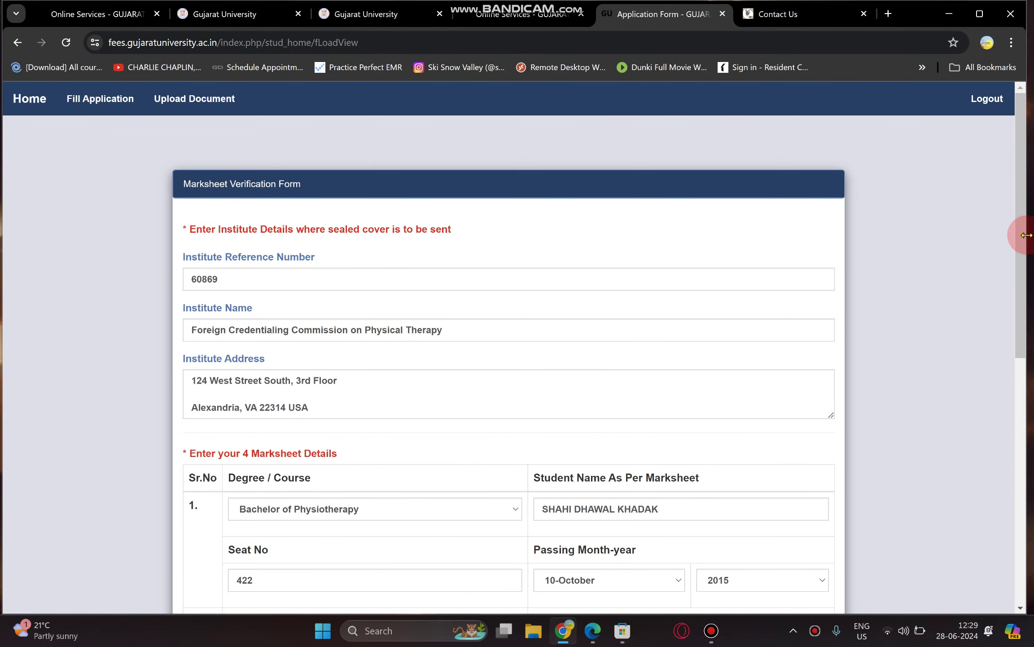
mouse_move(1017, 212)
left_mouse_down()
mouse_move(1028, 385)
mouse_move(1003, 139)
left_mouse_up()
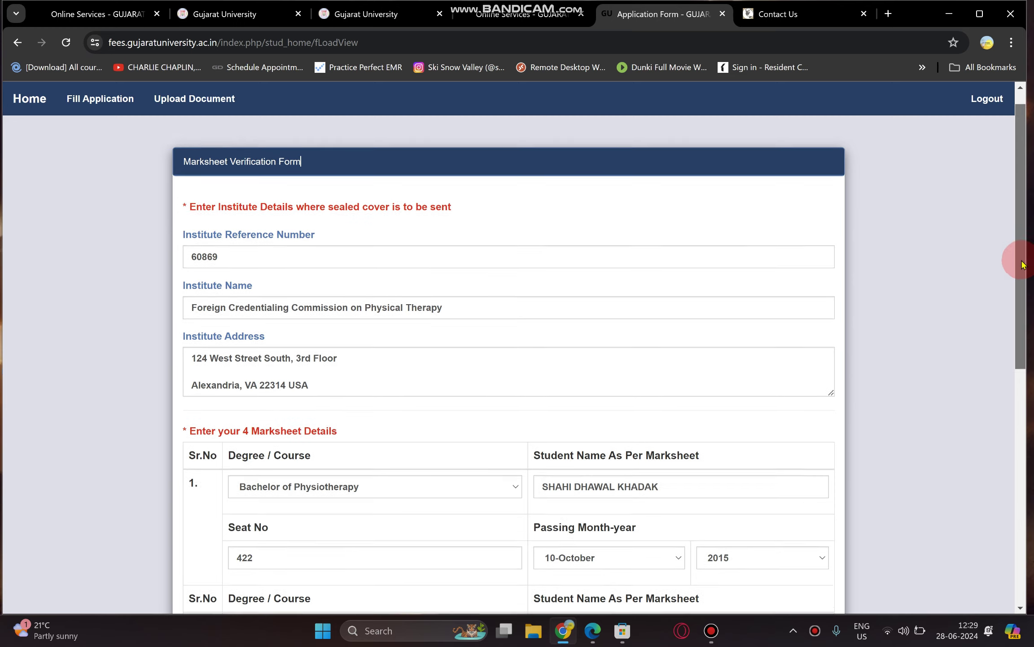
scroll(889, 324, "down", 8)
Step: Save the Marksheet Verification Form details with Update
left_click(512, 582)
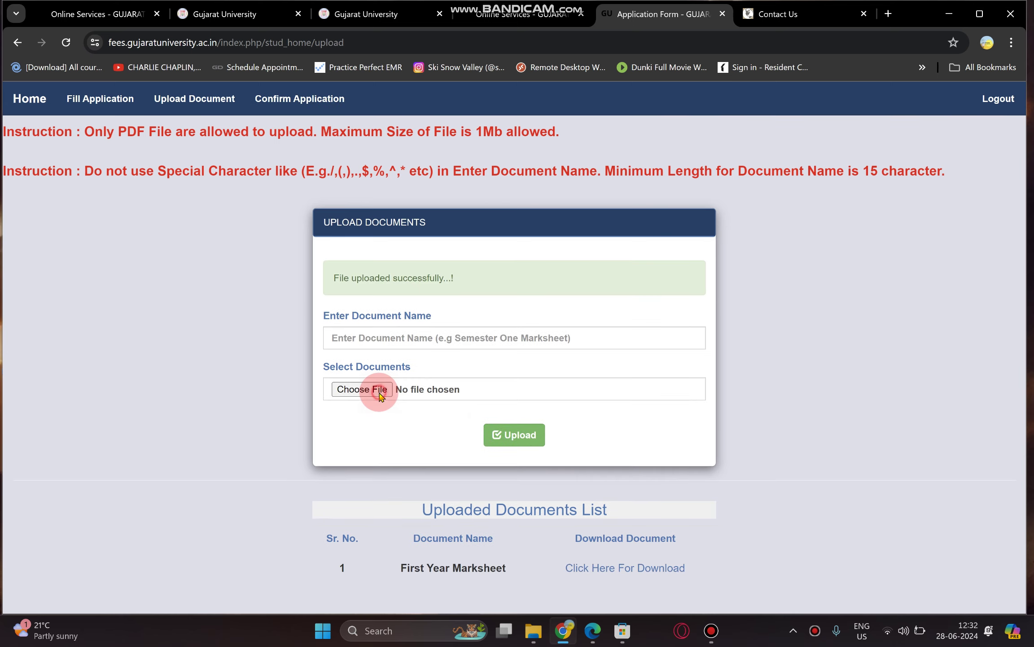
Step: Upload the named second year marksheet, then select the third year marksheet file
left_click(362, 391)
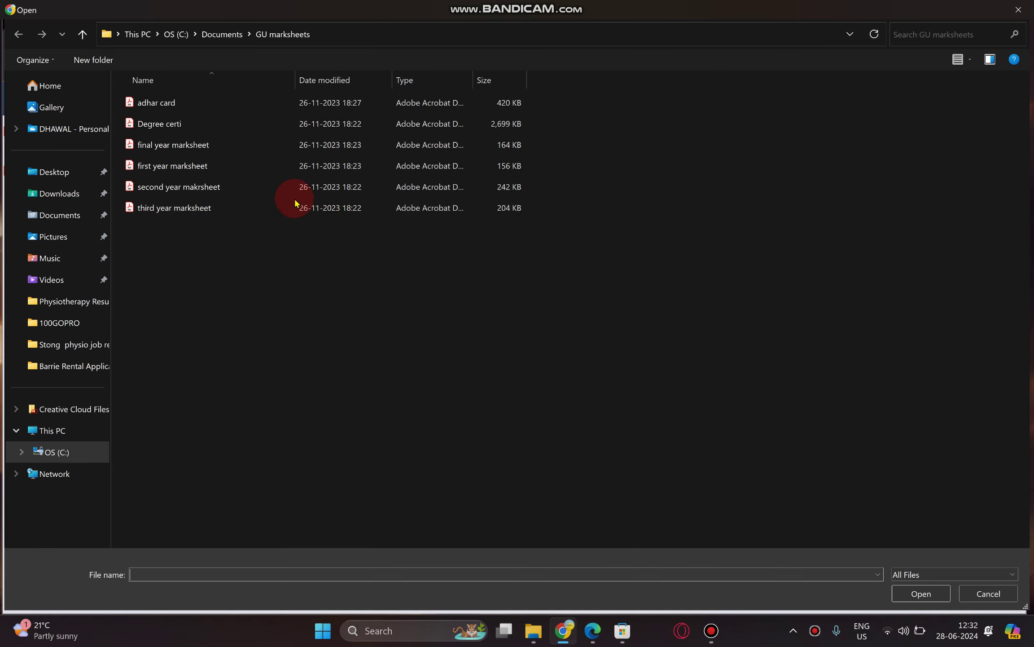
double_click(291, 195)
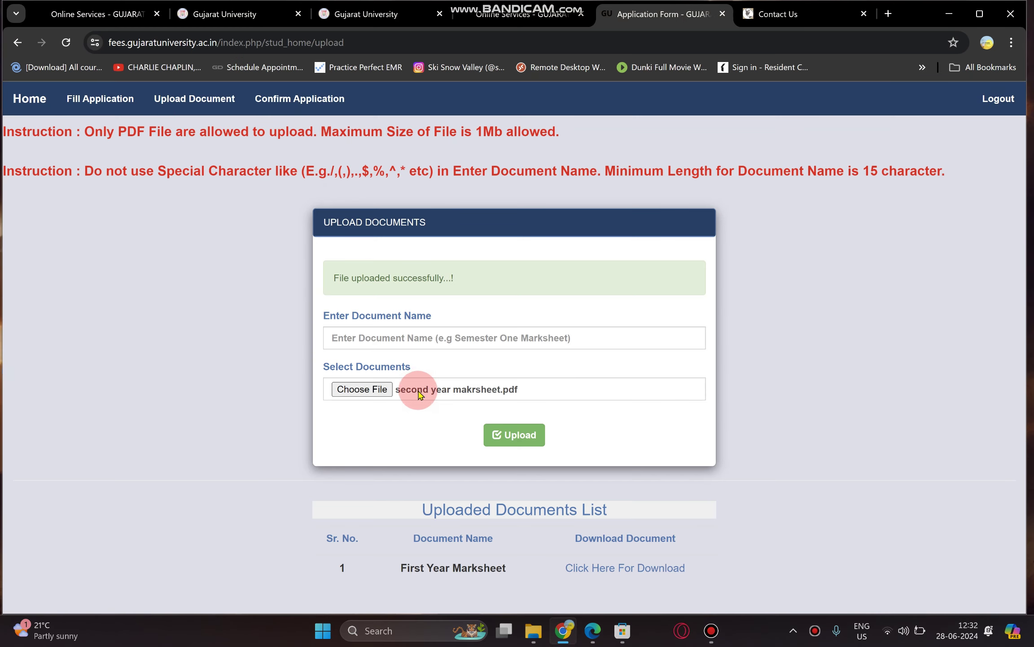
left_click(418, 394)
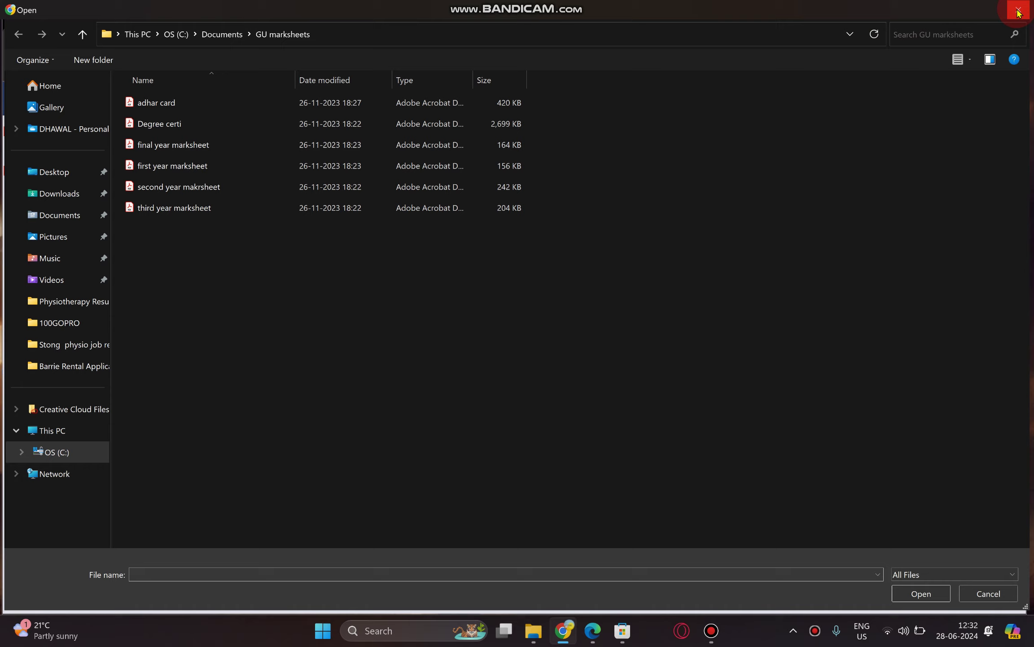
left_click(1020, 13)
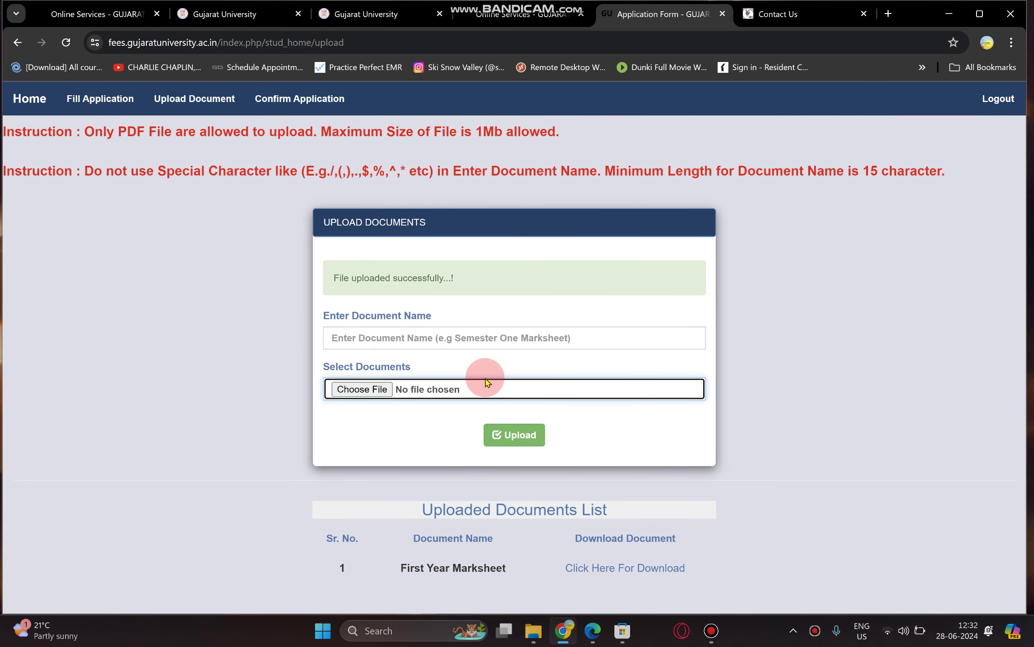
left_click(363, 388)
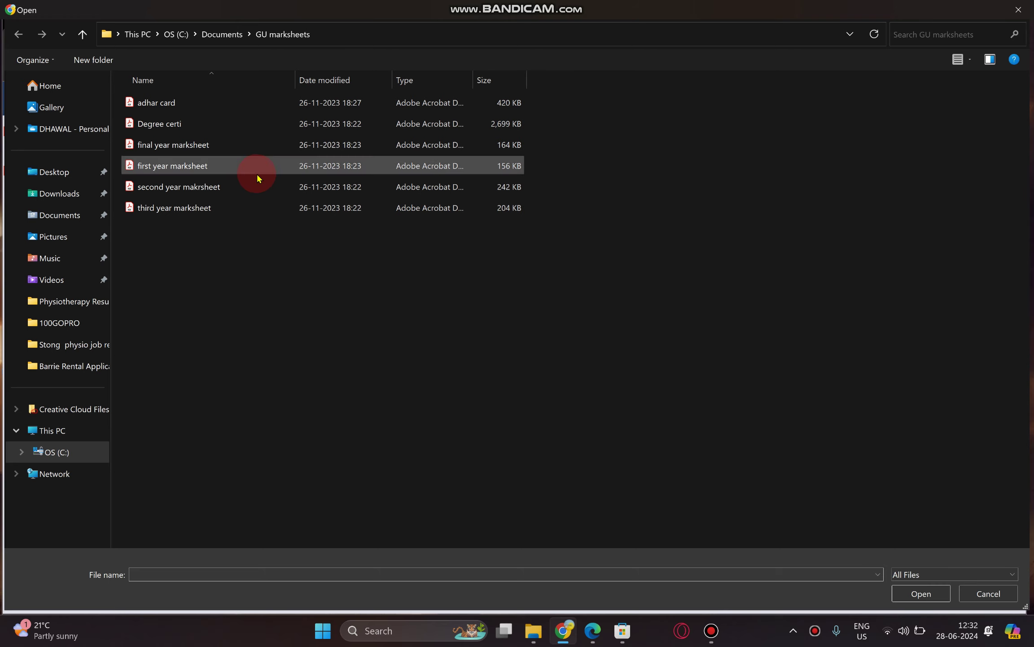
left_click(258, 188)
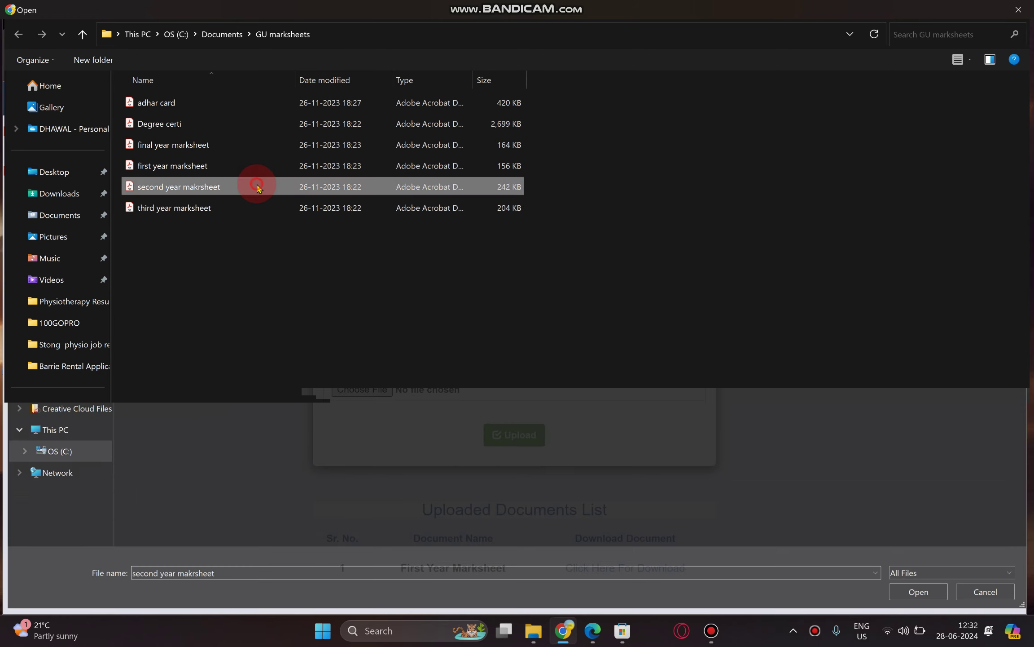
double_click(259, 187)
left_click(380, 338)
type("second year marksheet")
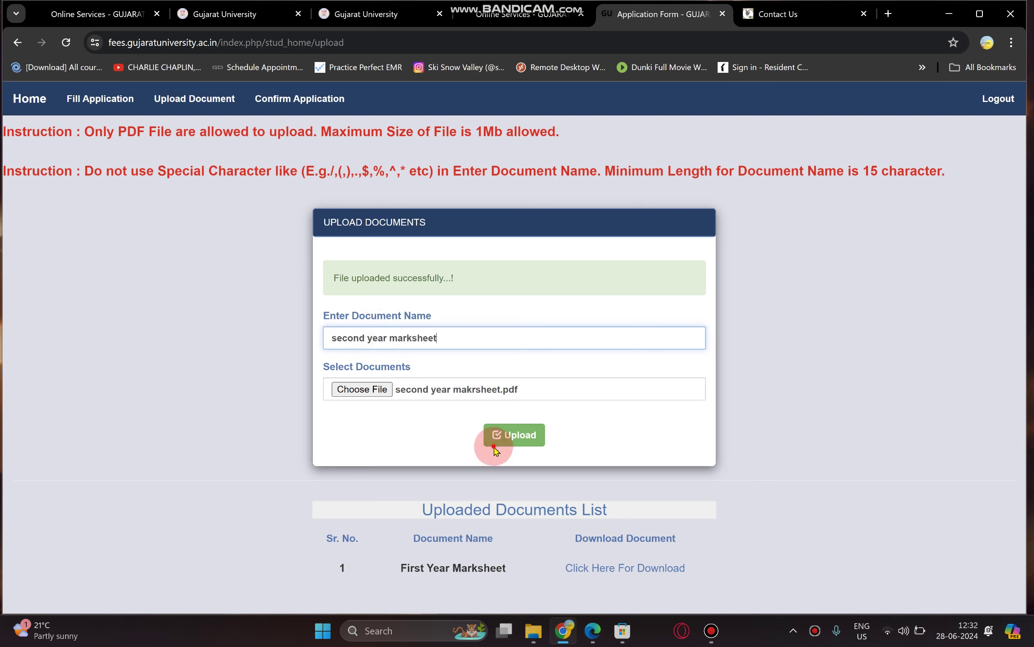
left_click(507, 436)
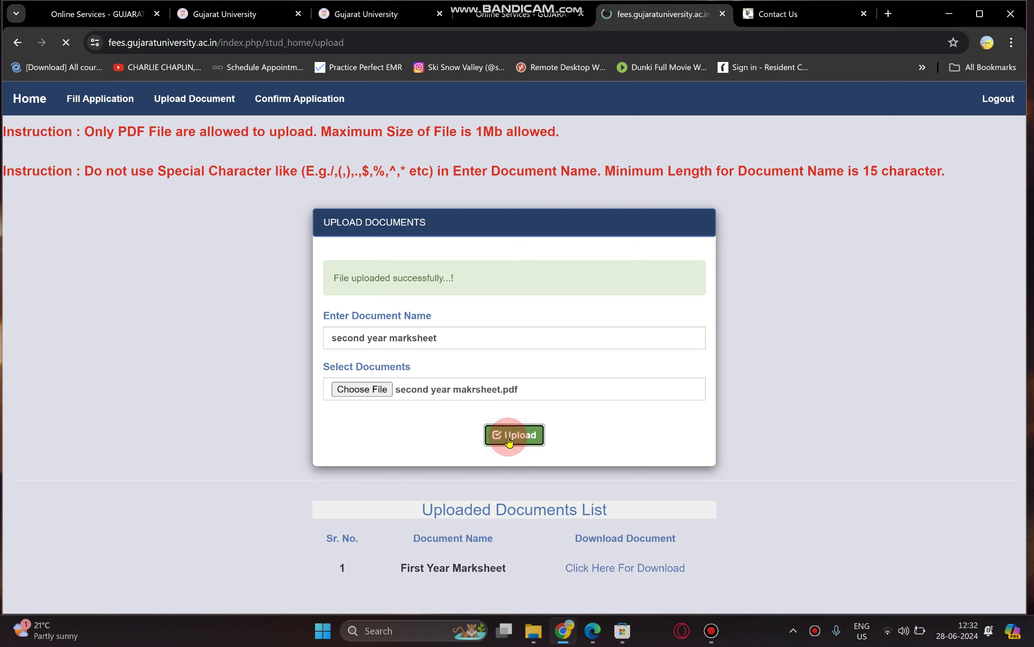
left_click(357, 390)
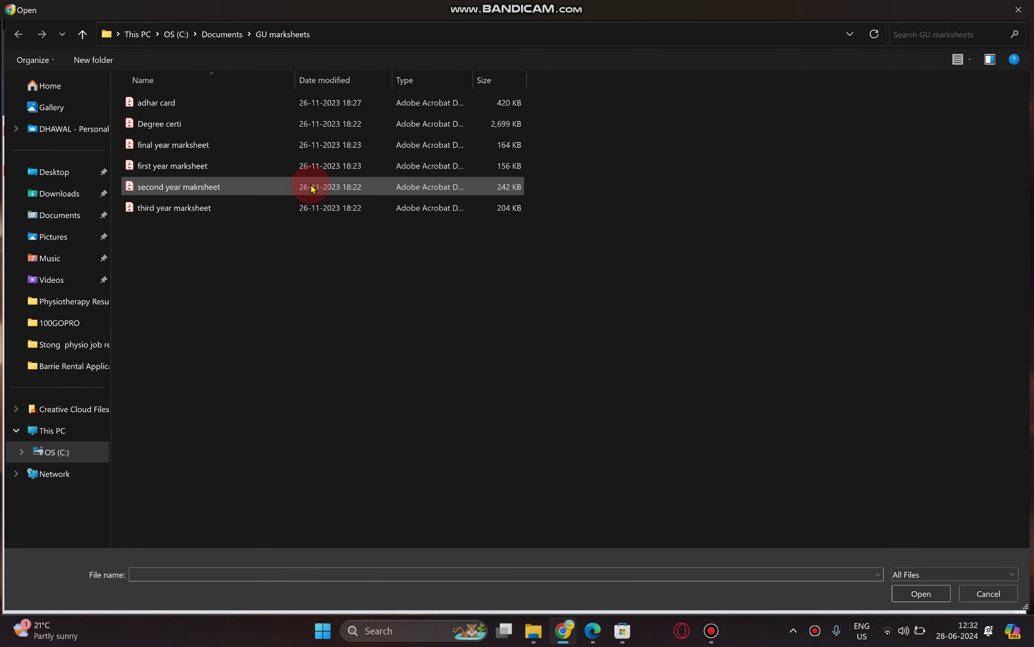
double_click(315, 208)
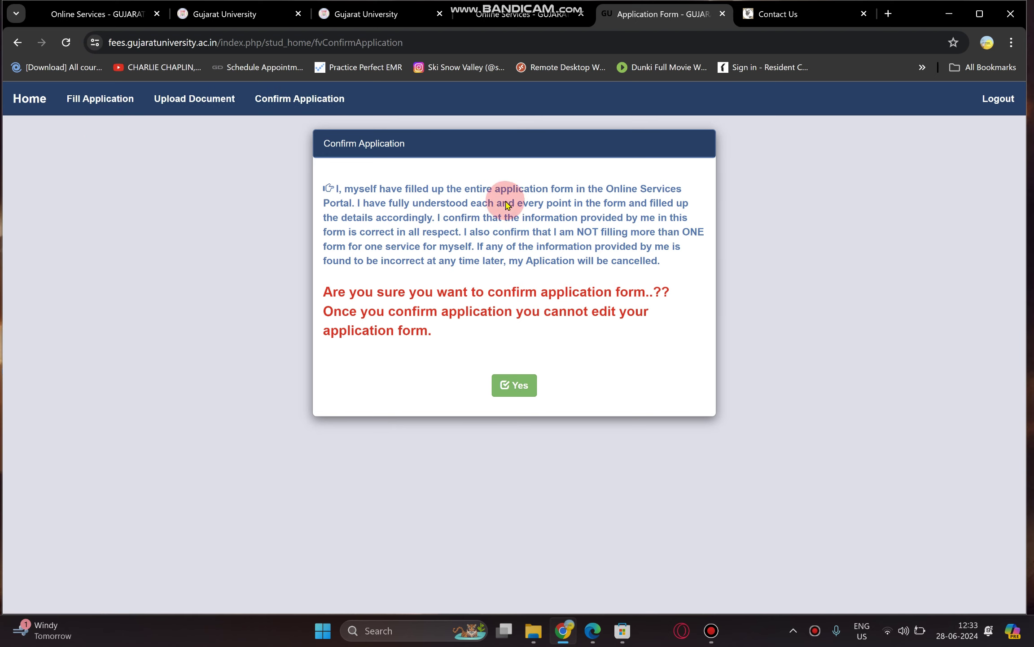
left_click(511, 387)
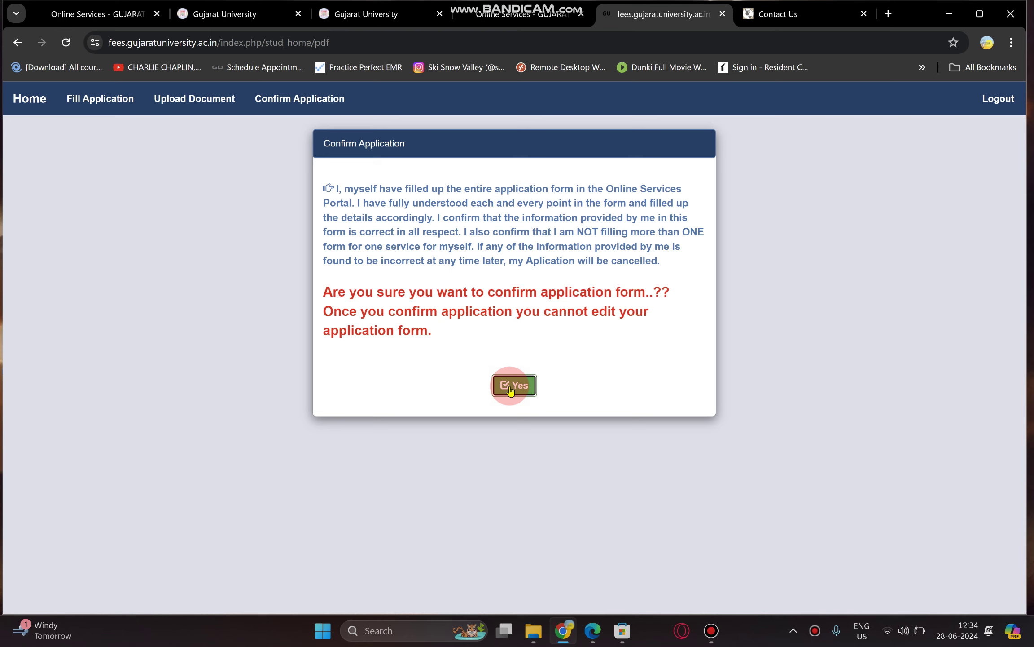